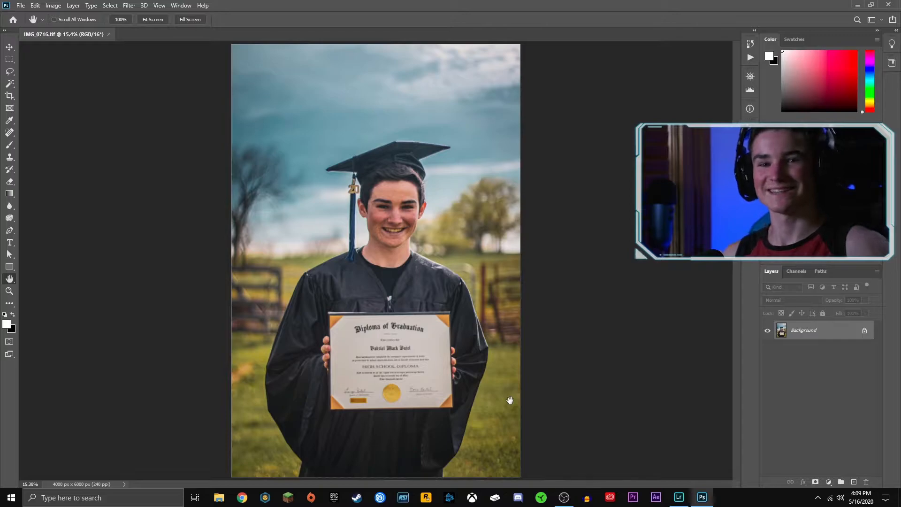
# Switch to Lightroom and compare the edited graduation portrait with its original, looking closely at the teeth
pyautogui.click(680, 500)
pyautogui.click(406, 206)
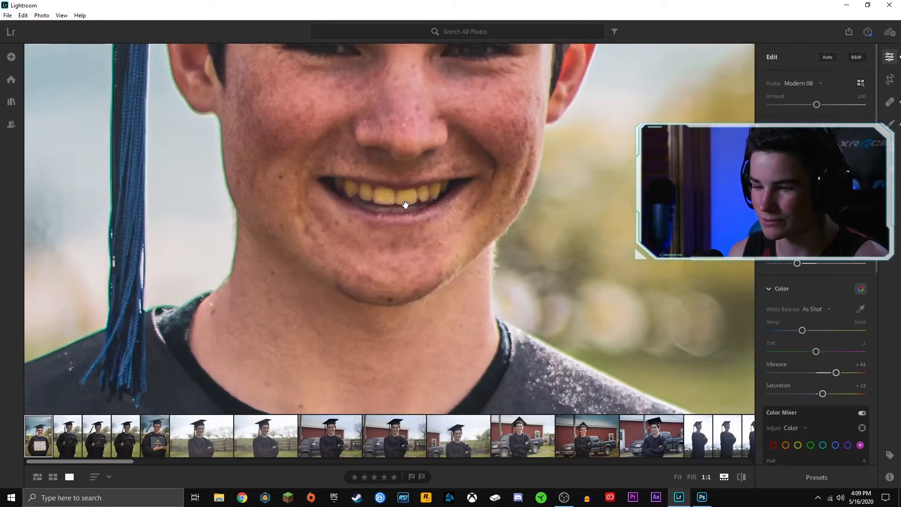
pyautogui.moveTo(519, 208); pyautogui.dragTo(534, 319)
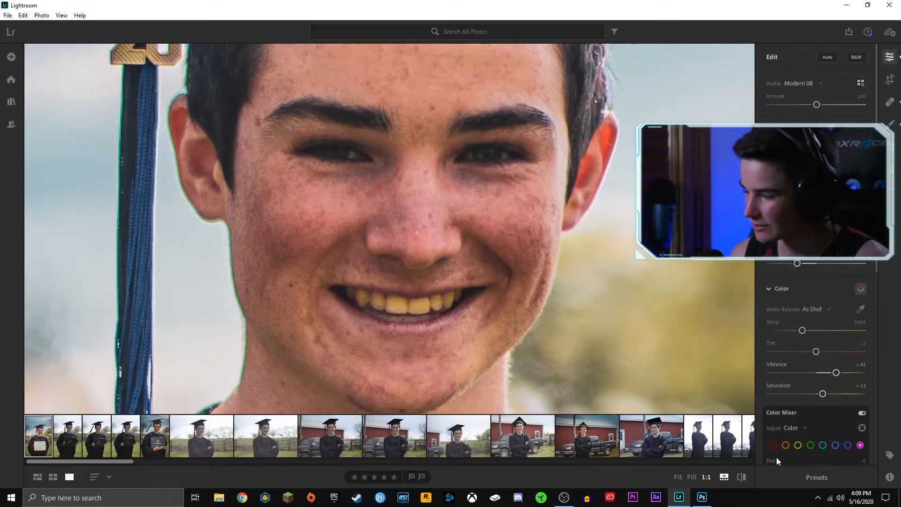
pyautogui.click(743, 477)
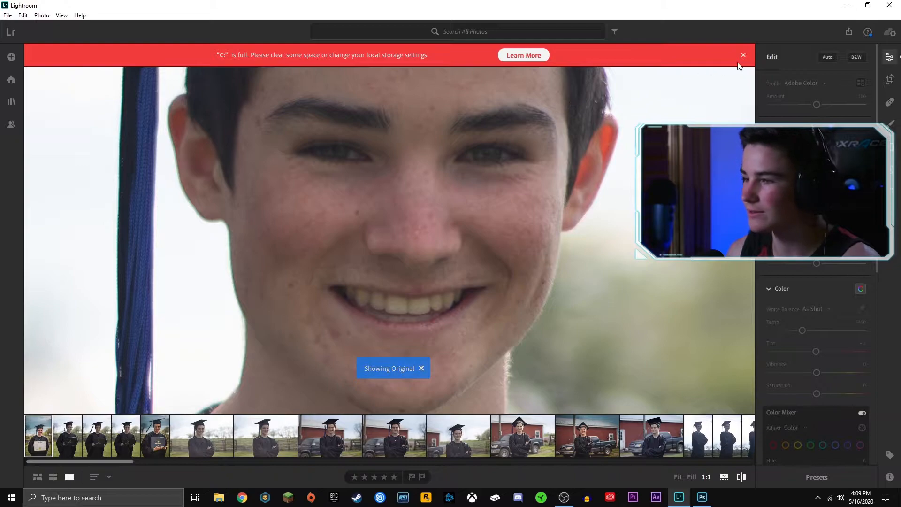
pyautogui.click(743, 55)
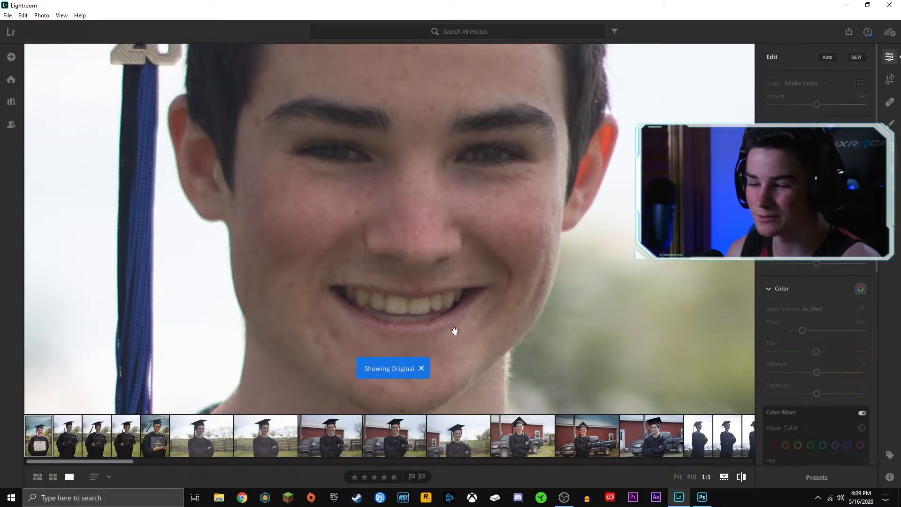
pyautogui.click(741, 477)
pyautogui.click(504, 315)
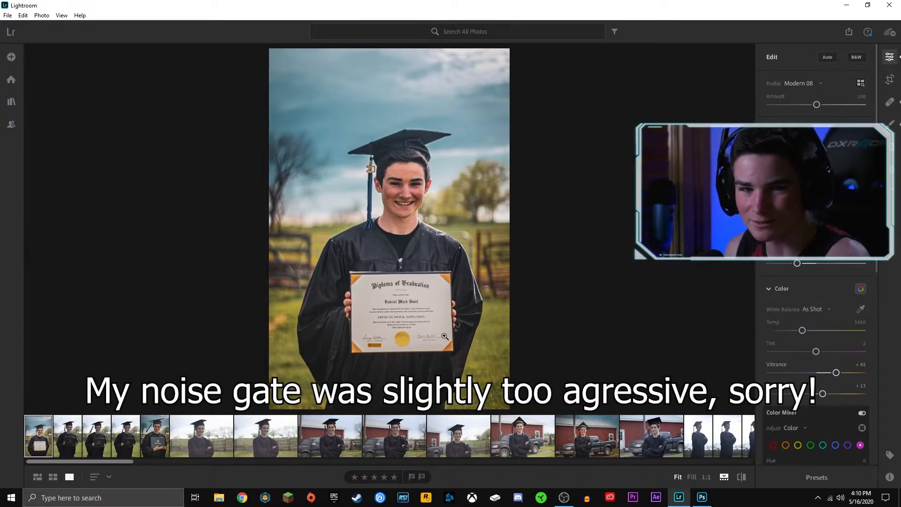
pyautogui.click(742, 478)
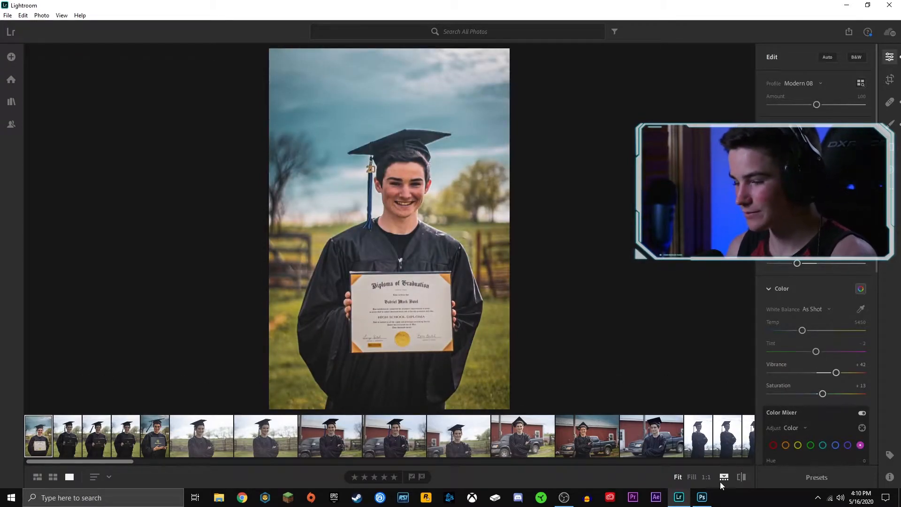
# Open the first graduation portrait in the Lightroom filmstrip for editing in Photoshop
pyautogui.click(701, 497)
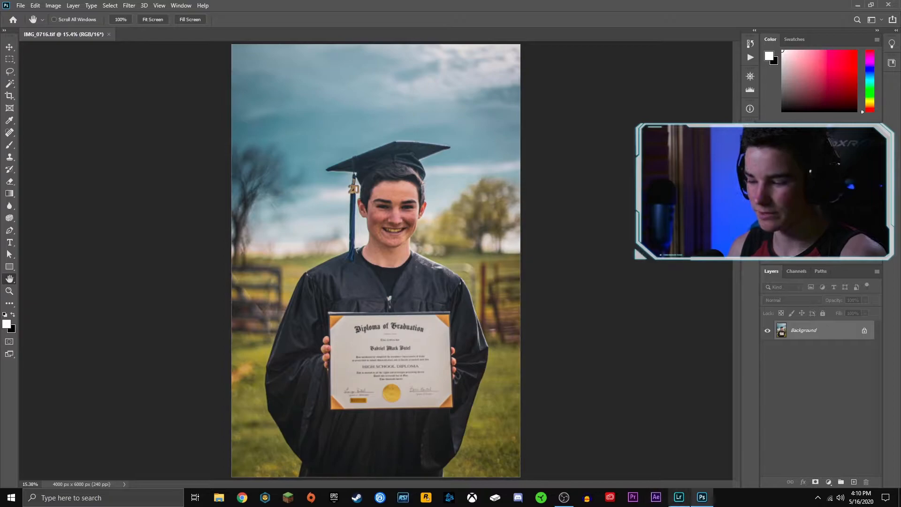
pyautogui.click(679, 497)
pyautogui.rightClick(53, 437)
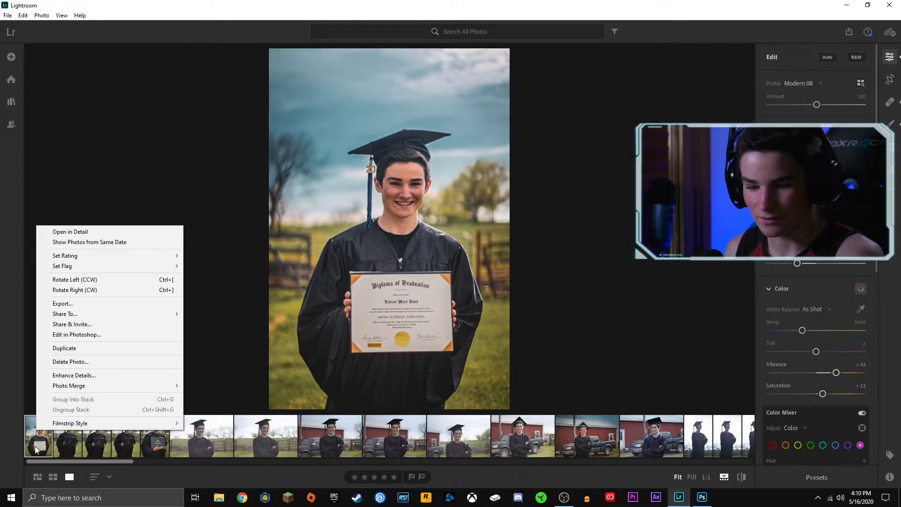
pyautogui.click(85, 337)
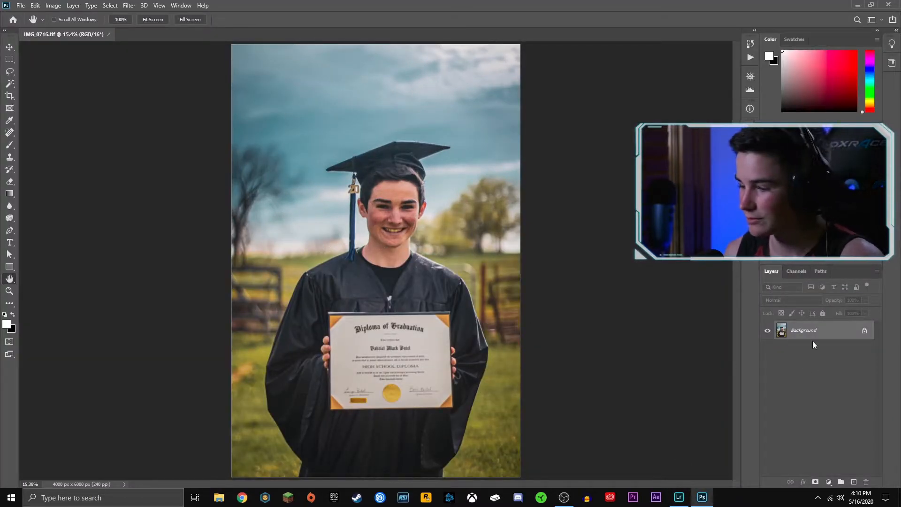
# Add a new empty layer above the Background and make it a clipping mask, dismissing the storage notification
pyautogui.click(853, 482)
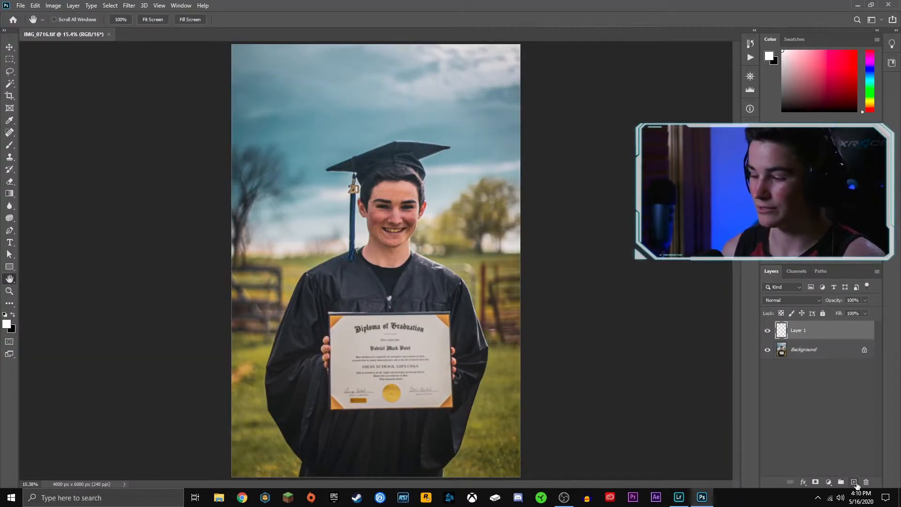
pyautogui.rightClick(799, 330)
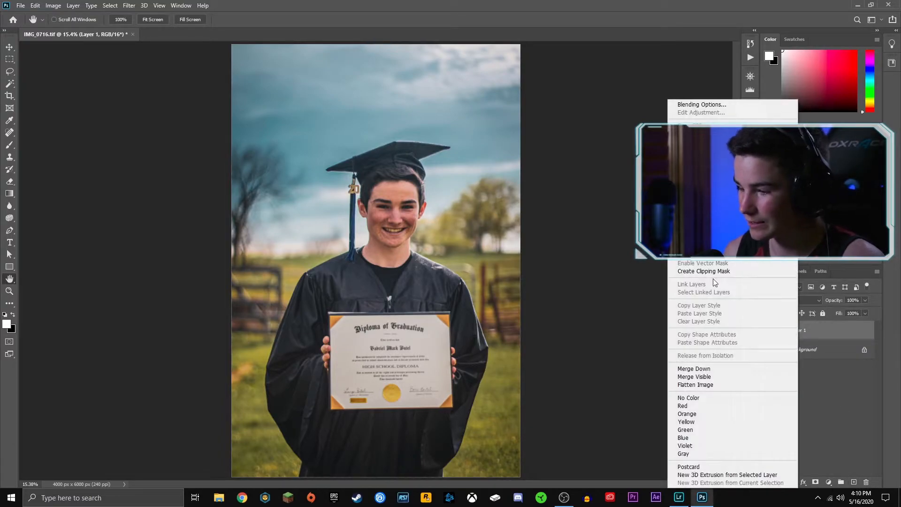
pyautogui.click(706, 272)
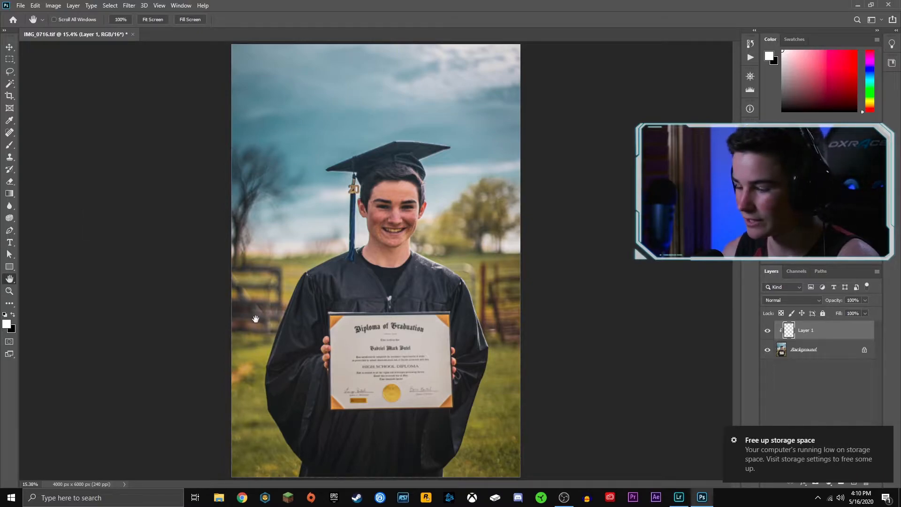
pyautogui.click(881, 436)
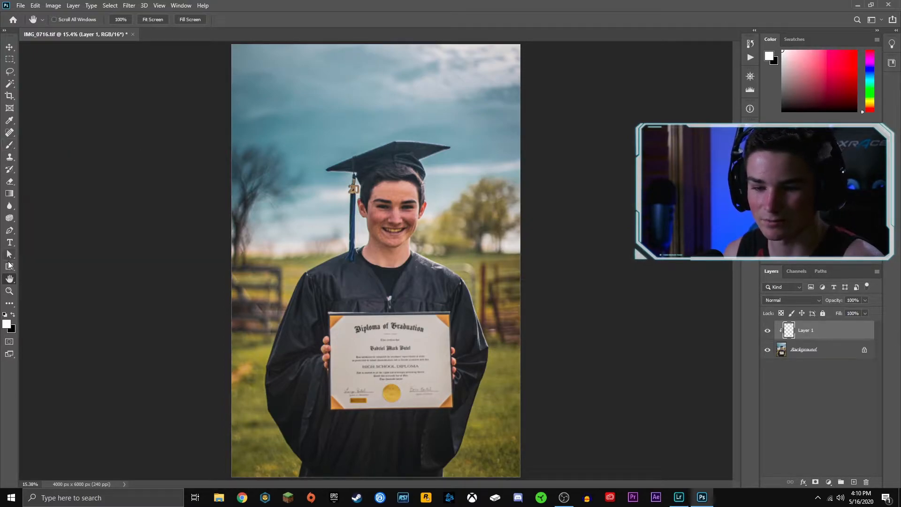
# Paint the front teeth white on Layer 1 using the Brush at 5% opacity and a size of 30 px
pyautogui.click(10, 292)
pyautogui.moveTo(390, 230); pyautogui.dragTo(465, 229)
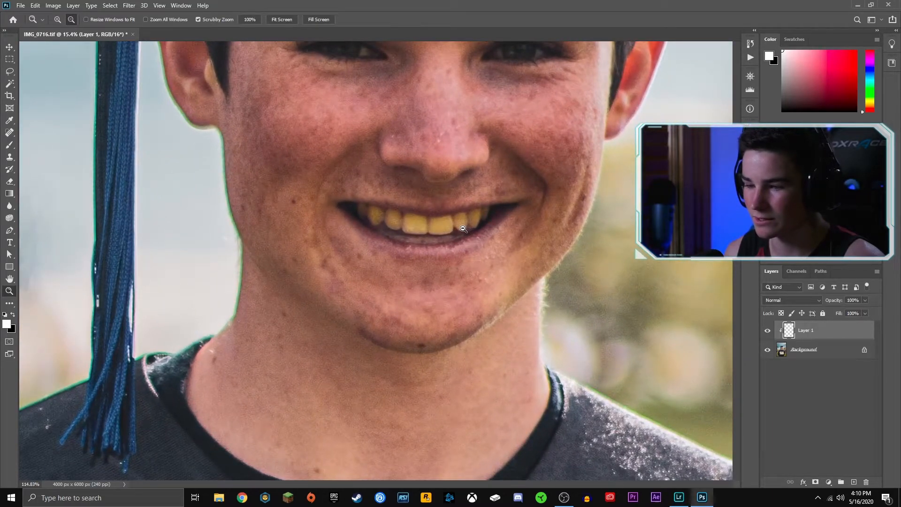
pyautogui.click(9, 279)
pyautogui.moveTo(399, 188); pyautogui.dragTo(399, 267)
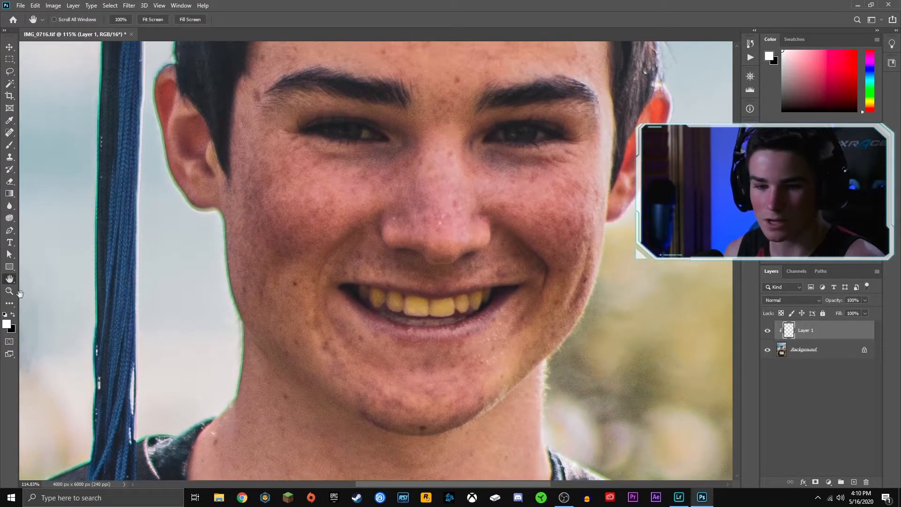
pyautogui.click(9, 145)
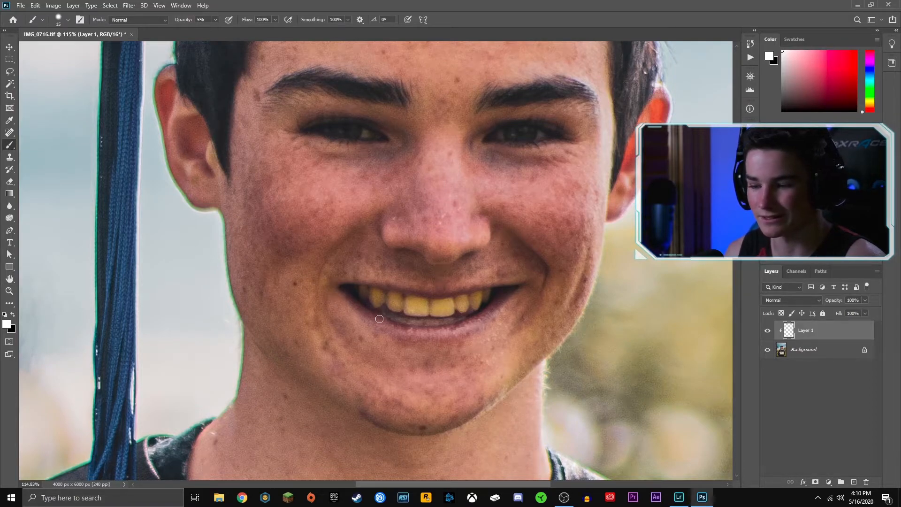
pyautogui.keyDown('alt'); pyautogui.rightClick(396, 300); pyautogui.keyUp('alt')
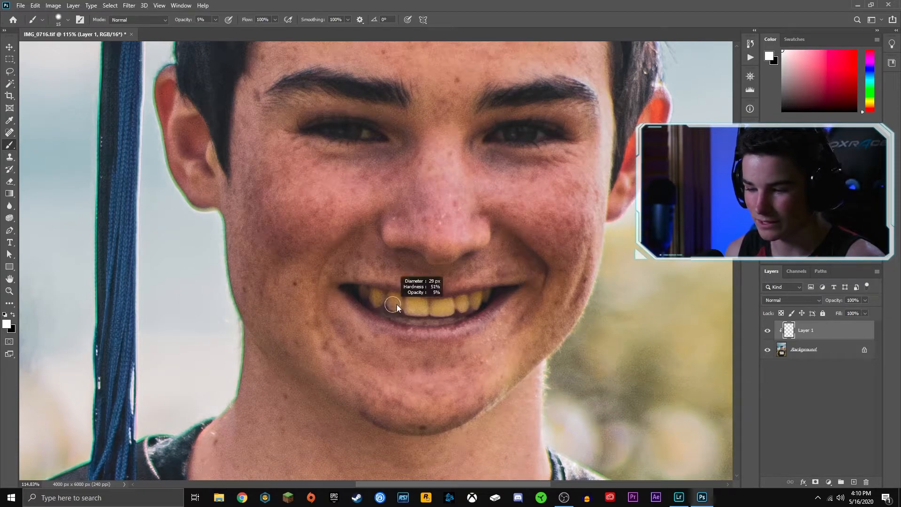
pyautogui.moveTo(404, 302)
pyautogui.mouseDown()
pyautogui.moveTo(411, 303)
pyautogui.moveTo(398, 302)
pyautogui.mouseUp()
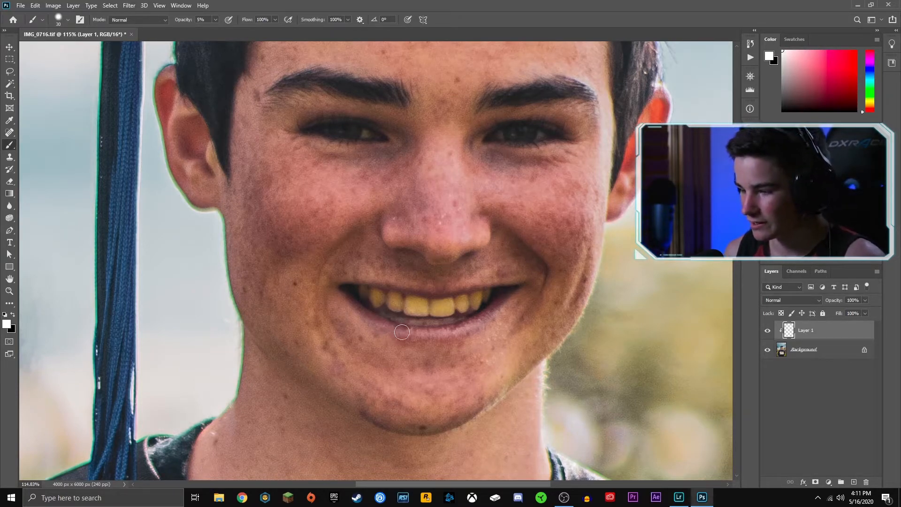
pyautogui.moveTo(399, 314)
pyautogui.mouseDown()
pyautogui.moveTo(421, 308)
pyautogui.moveTo(412, 302)
pyautogui.moveTo(422, 309)
pyautogui.moveTo(410, 301)
pyautogui.moveTo(424, 305)
pyautogui.moveTo(415, 310)
pyautogui.moveTo(411, 301)
pyautogui.moveTo(421, 305)
pyautogui.mouseUp()
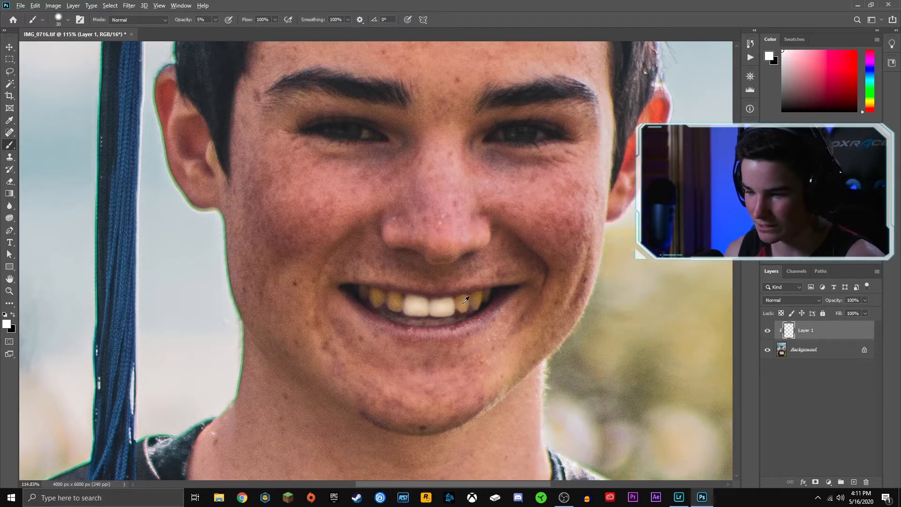
# Whiten the remaining side teeth on Layer 1, resizing the brush between about 16 and 31 px to fit each tooth
pyautogui.keyDown('alt'); pyautogui.rightClick(466, 299); pyautogui.keyUp('alt')
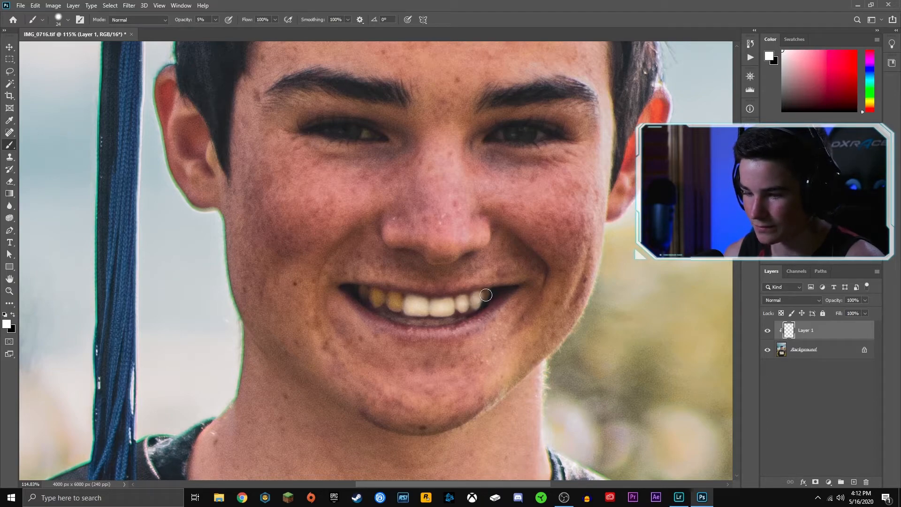
pyautogui.keyDown('alt'); pyautogui.rightClick(486, 295); pyautogui.keyUp('alt')
pyautogui.moveTo(484, 295); pyautogui.dragTo(485, 298)
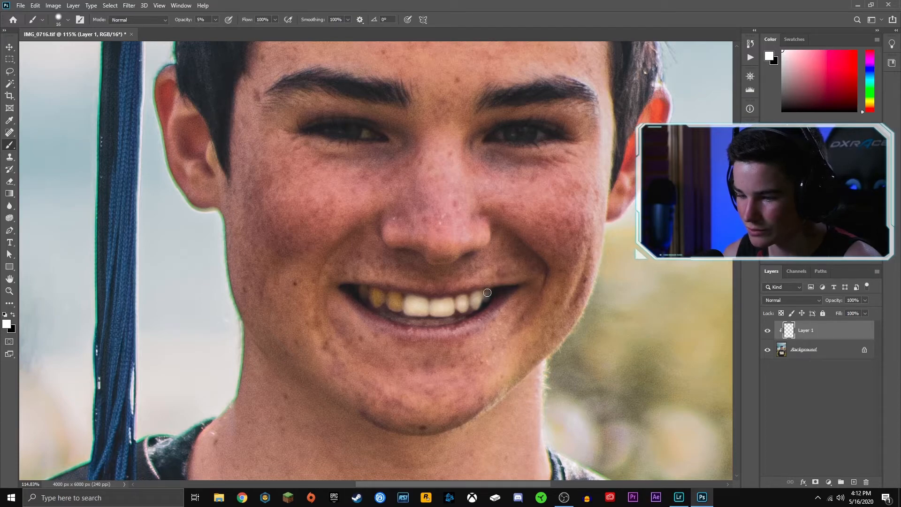
pyautogui.keyDown('alt'); pyautogui.rightClick(395, 307); pyautogui.keyUp('alt')
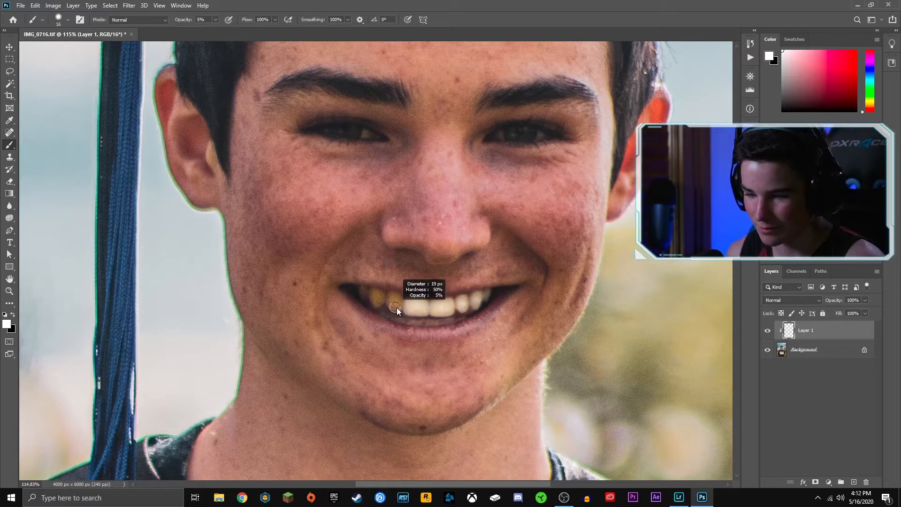
pyautogui.moveTo(400, 308); pyautogui.dragTo(401, 308)
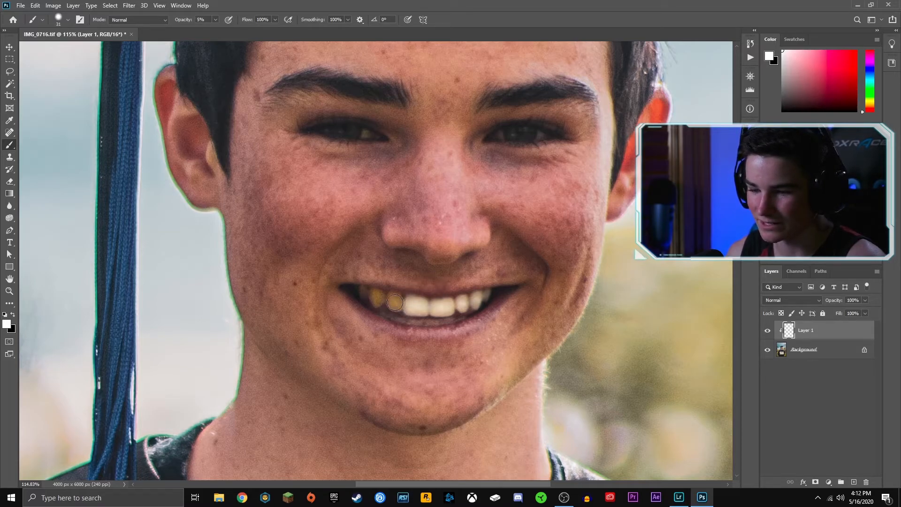
pyautogui.moveTo(397, 305)
pyautogui.mouseDown()
pyautogui.moveTo(418, 298)
pyautogui.moveTo(409, 325)
pyautogui.moveTo(374, 292)
pyautogui.moveTo(398, 300)
pyautogui.moveTo(377, 299)
pyautogui.mouseUp()
pyautogui.keyDown('alt'); pyautogui.rightClick(377, 296); pyautogui.keyUp('alt')
# Lower the opacity of Layer 1 to 71% so the whitened teeth look natural
pyautogui.click(864, 300)
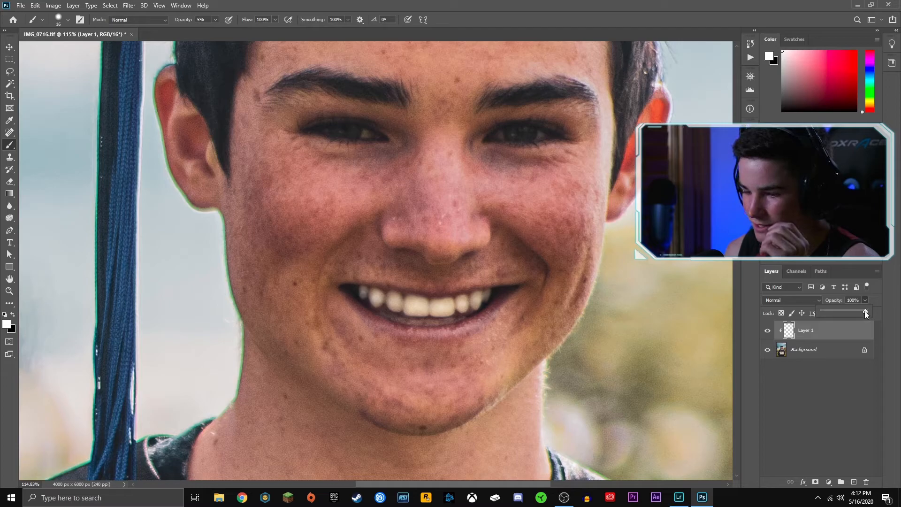
pyautogui.moveTo(865, 311)
pyautogui.mouseDown()
pyautogui.moveTo(832, 314)
pyautogui.moveTo(852, 316)
pyautogui.mouseUp()
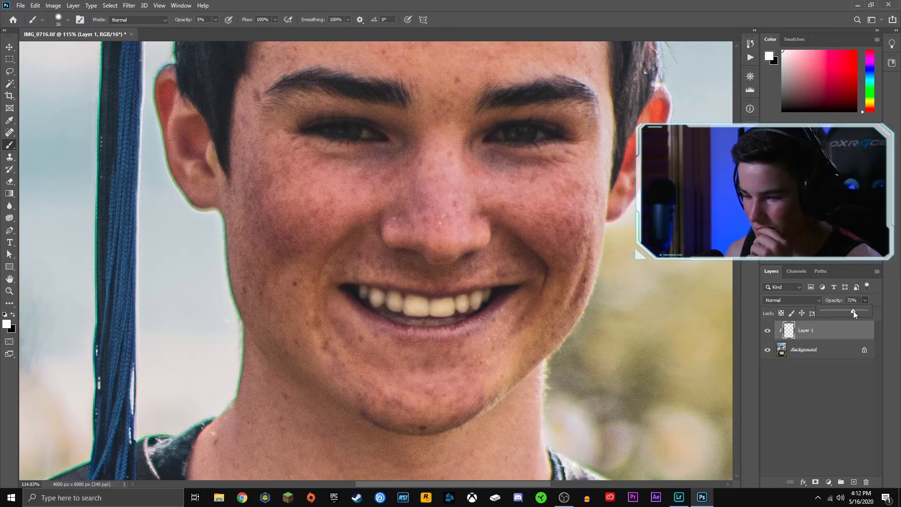
pyautogui.moveTo(853, 311); pyautogui.dragTo(852, 310)
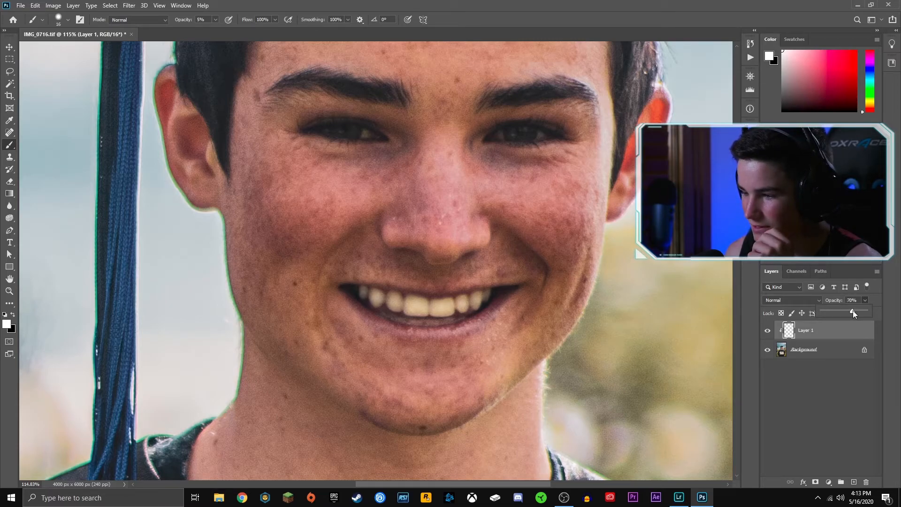
# Compare the full portrait with and without Layer 1, and check it against the version in Lightroom
pyautogui.click(9, 279)
pyautogui.doubleClick(9, 291)
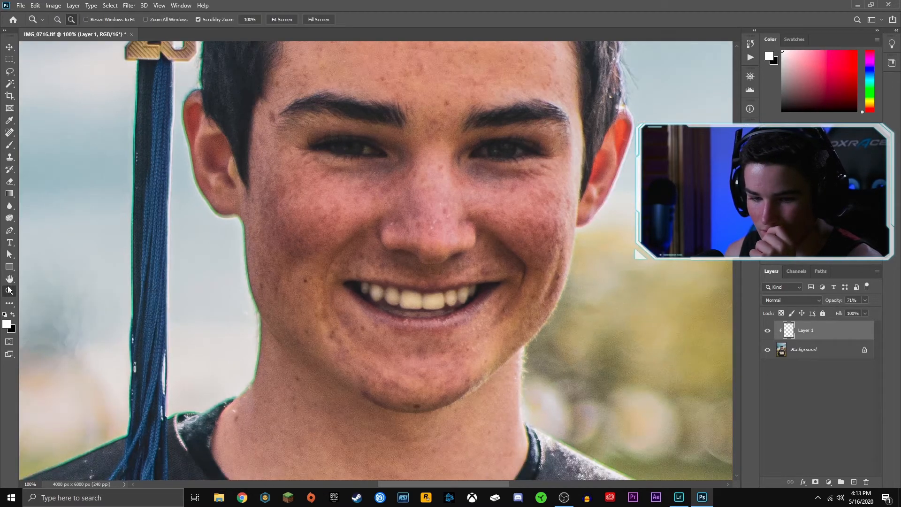
pyautogui.doubleClick(9, 279)
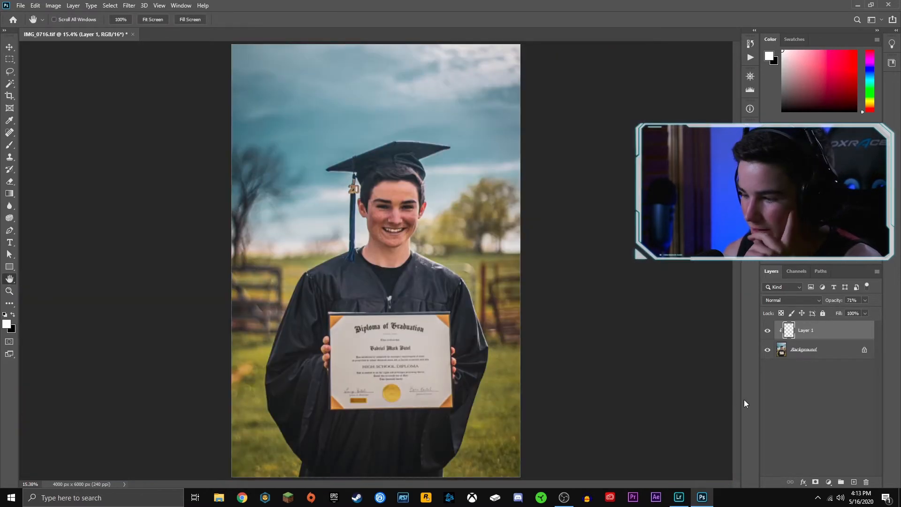
pyautogui.click(768, 331)
pyautogui.click(768, 332)
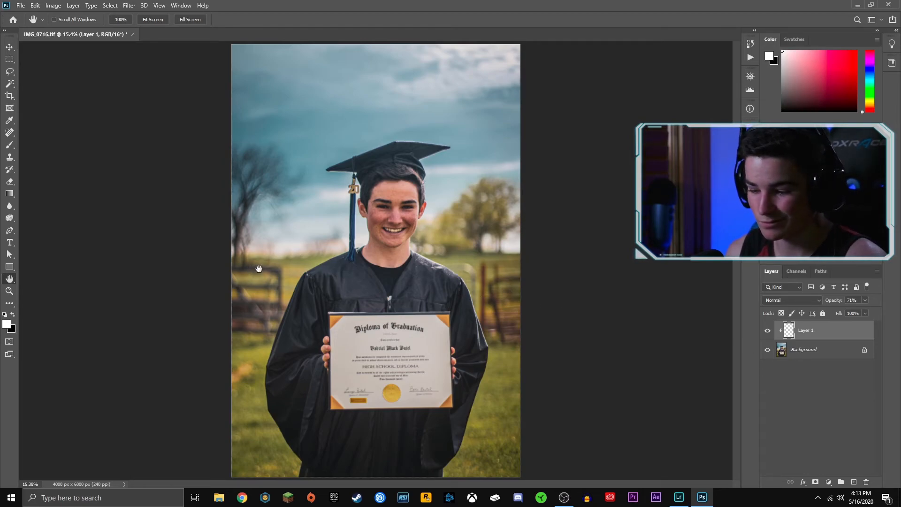
pyautogui.click(680, 497)
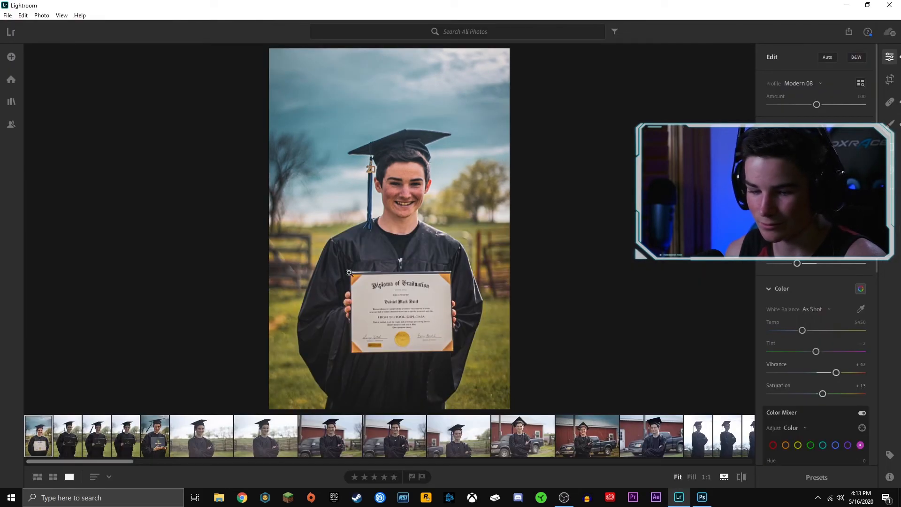
pyautogui.click(702, 497)
# Export the portrait with the whitened teeth using Quick Export as PNG
pyautogui.click(21, 6)
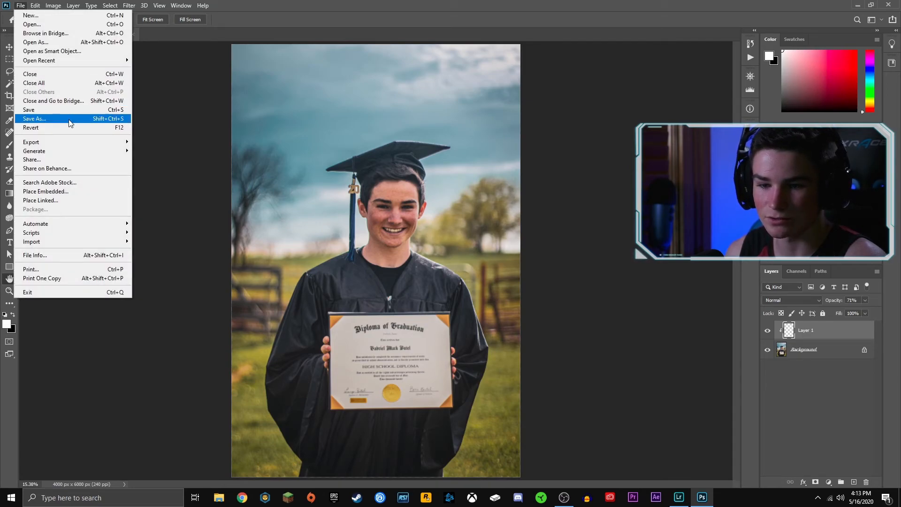
pyautogui.moveTo(77, 142)
pyautogui.click(168, 142)
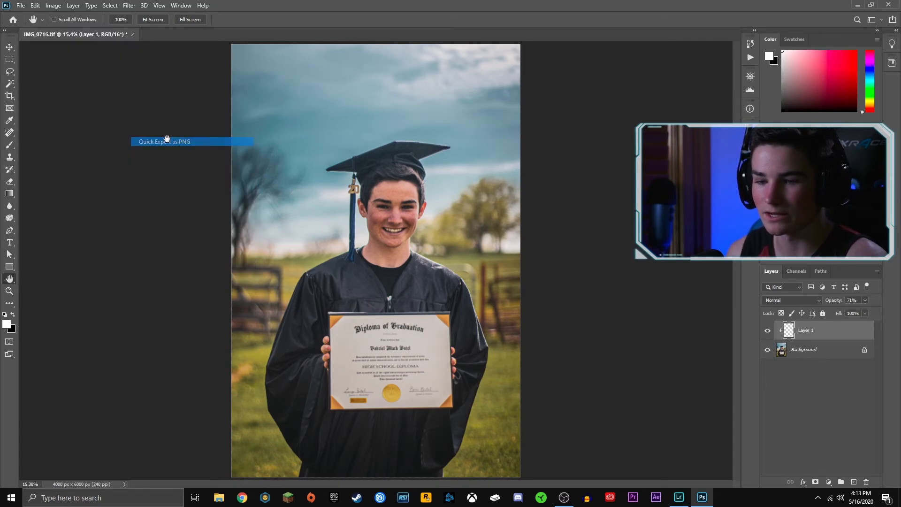
pyautogui.click(418, 238)
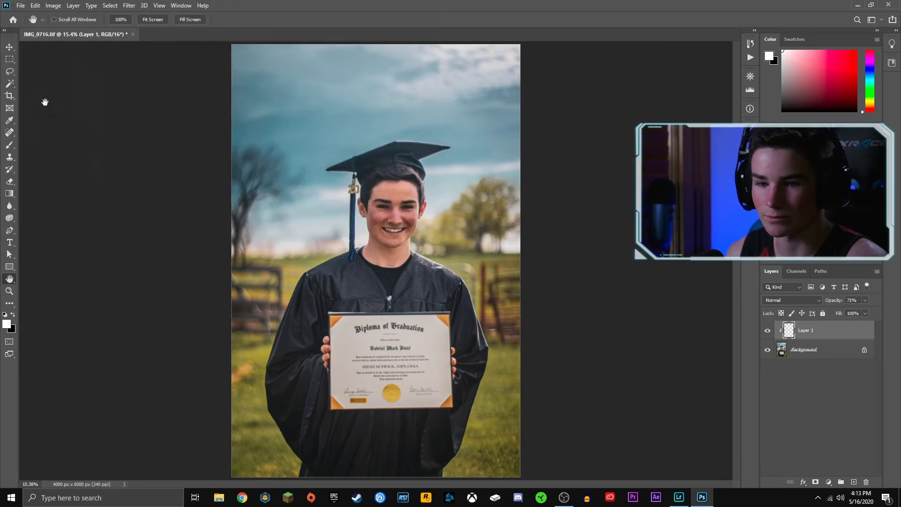
pyautogui.click(20, 5)
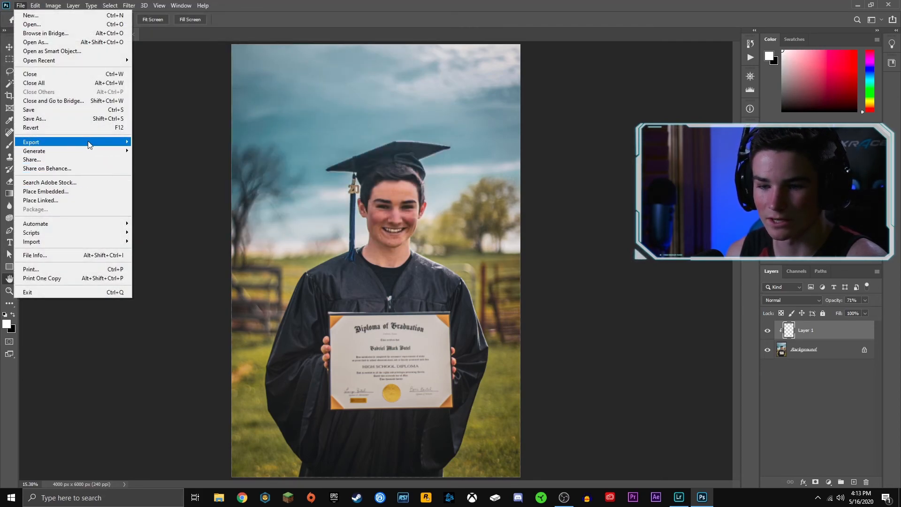
pyautogui.click(486, 193)
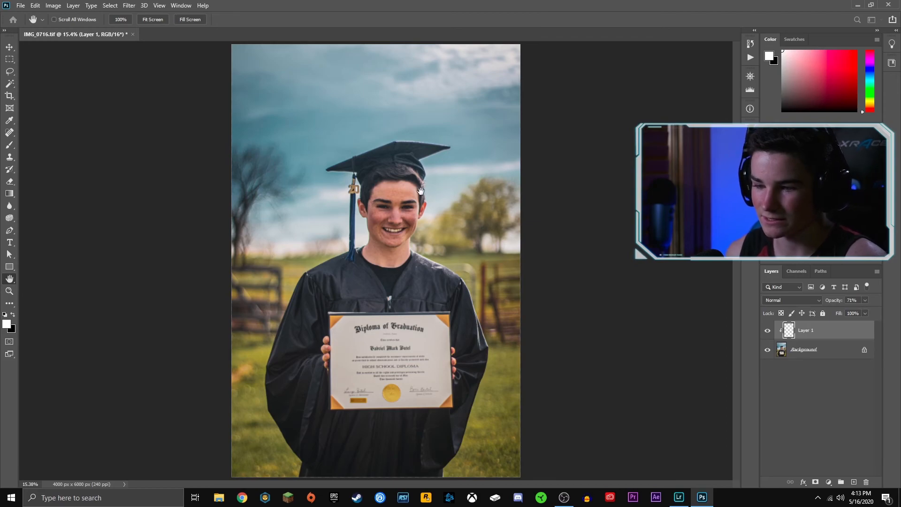